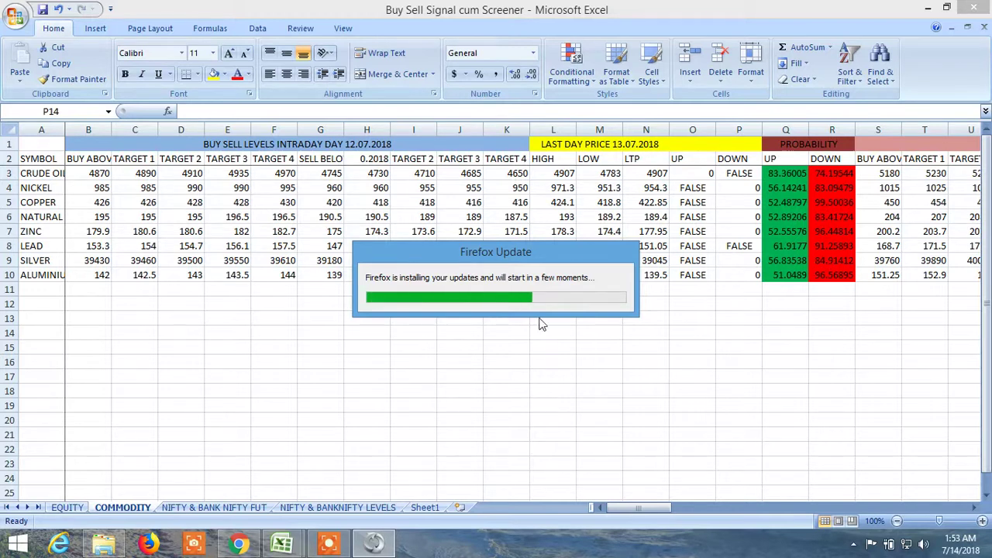
{"action": "left_click_drag", "start_coordinate": [577, 241], "coordinate": [444, 450]}
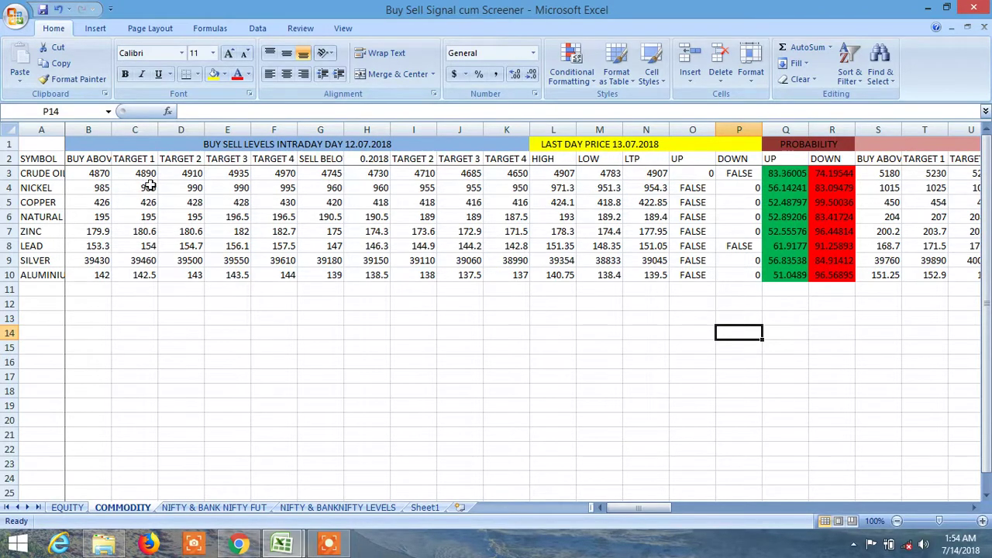
- Examine crude oil's buy-above level and last-day high, and the UP and DOWN signal formulas for the first commodities
{"action": "left_click", "coordinate": [95, 175]}
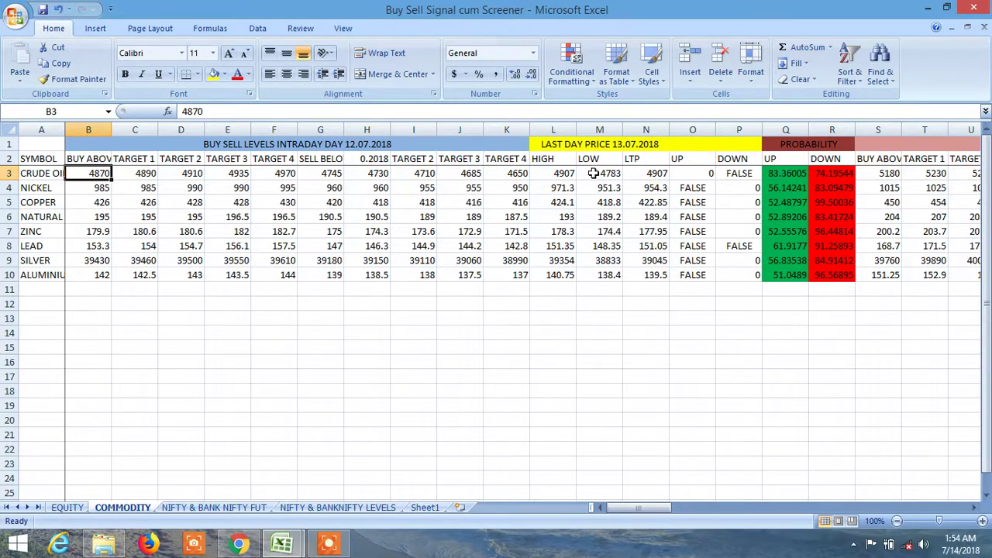
{"action": "left_click", "coordinate": [554, 175]}
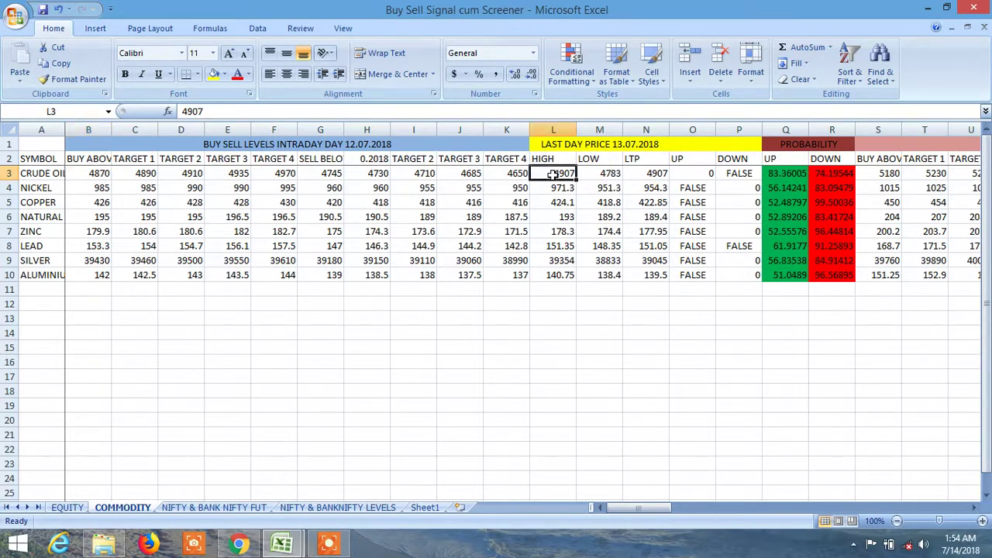
{"action": "left_click", "coordinate": [702, 173]}
{"action": "left_click", "coordinate": [695, 159]}
{"action": "left_click", "coordinate": [699, 172]}
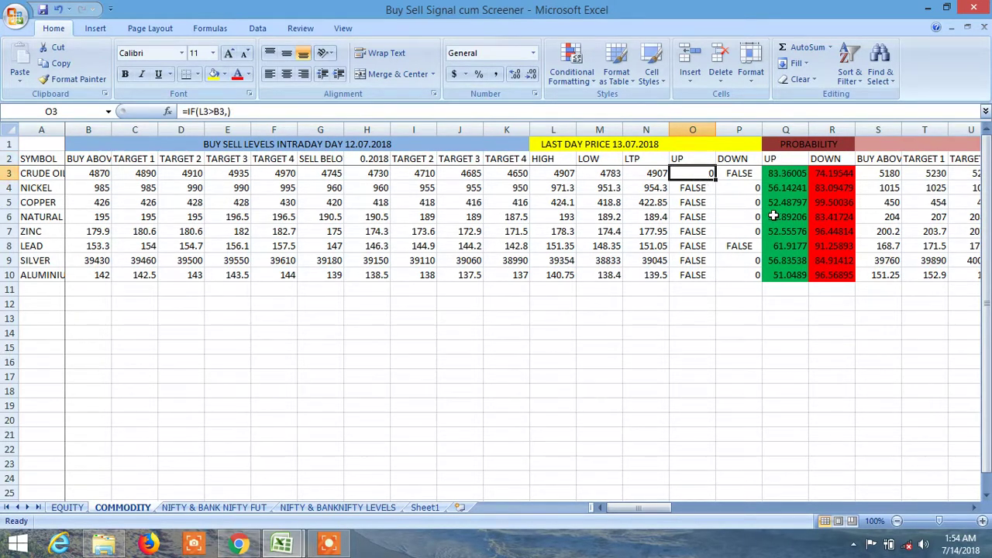
{"action": "left_click", "coordinate": [751, 185]}
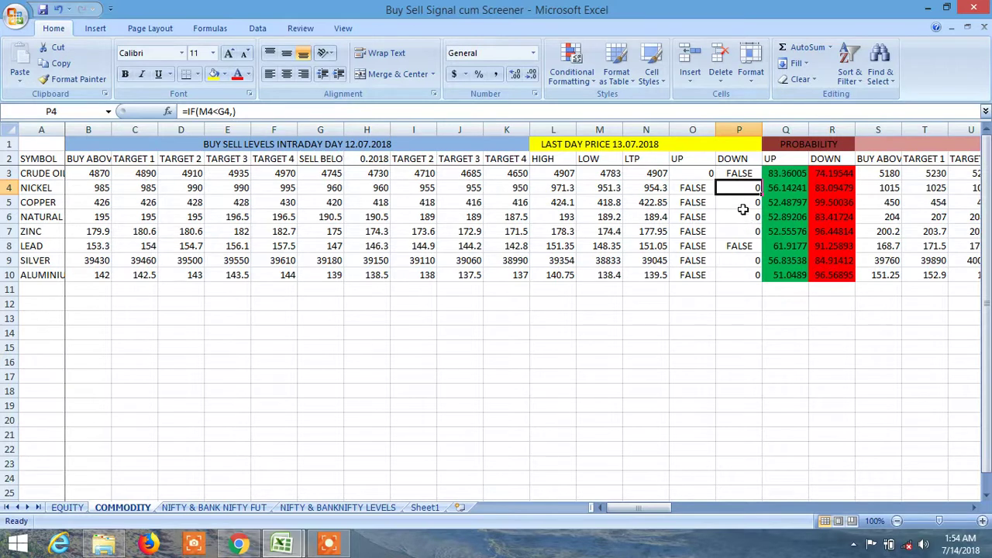
{"action": "left_click", "coordinate": [742, 203]}
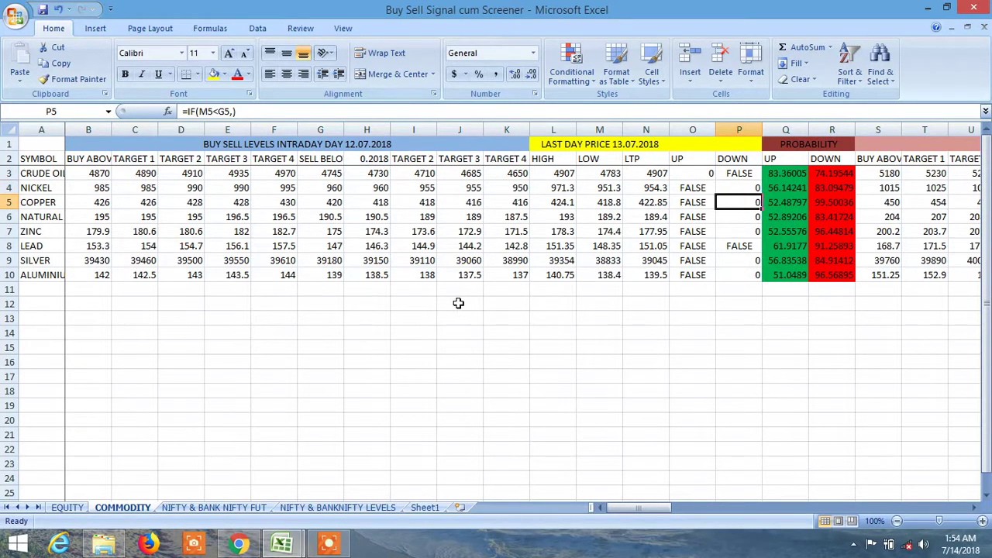
{"action": "left_click", "coordinate": [744, 217]}
- Switch to Chrome and try to load the Kite dashboard at kite.zerodha.com/dashboard
{"action": "left_click", "coordinate": [241, 544]}
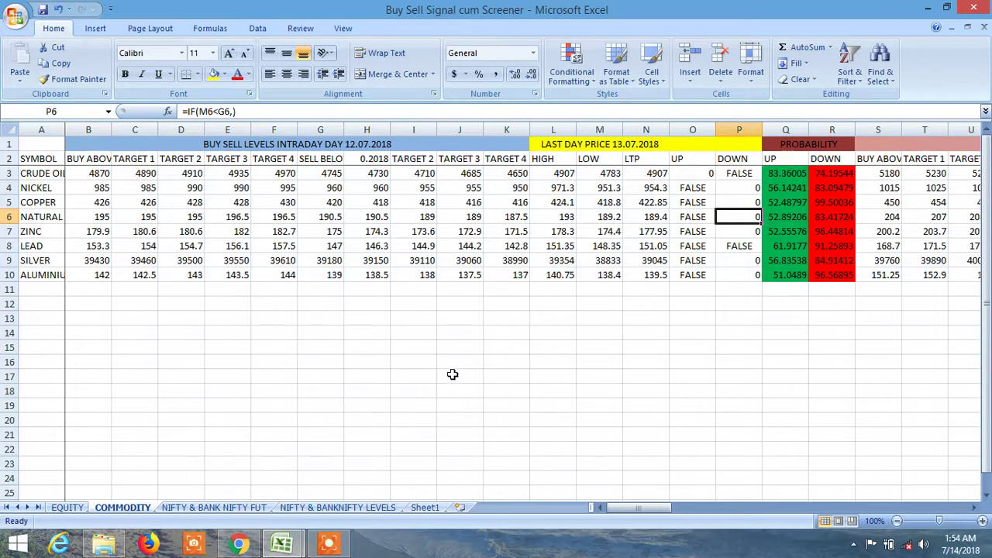
{"action": "left_click", "coordinate": [240, 544]}
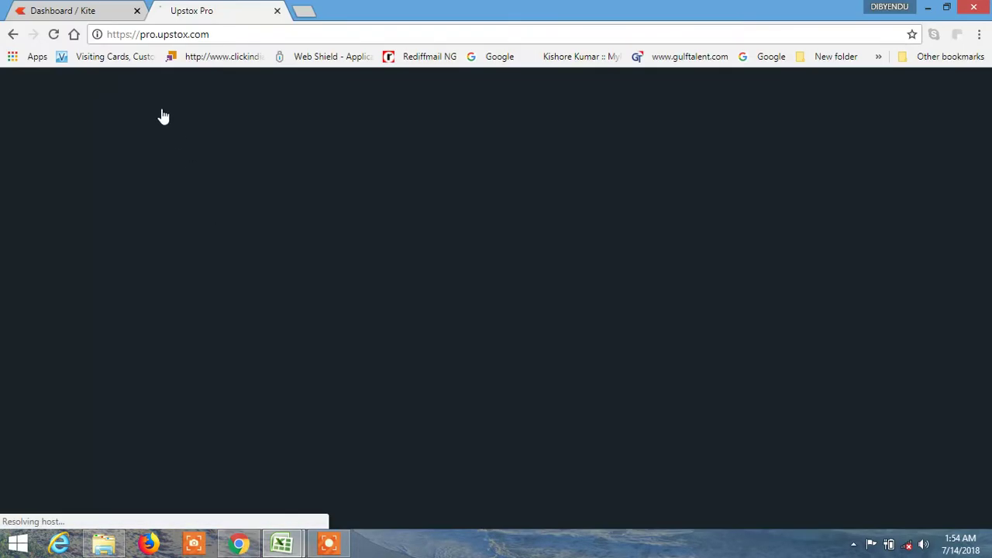
{"action": "left_click", "coordinate": [92, 13]}
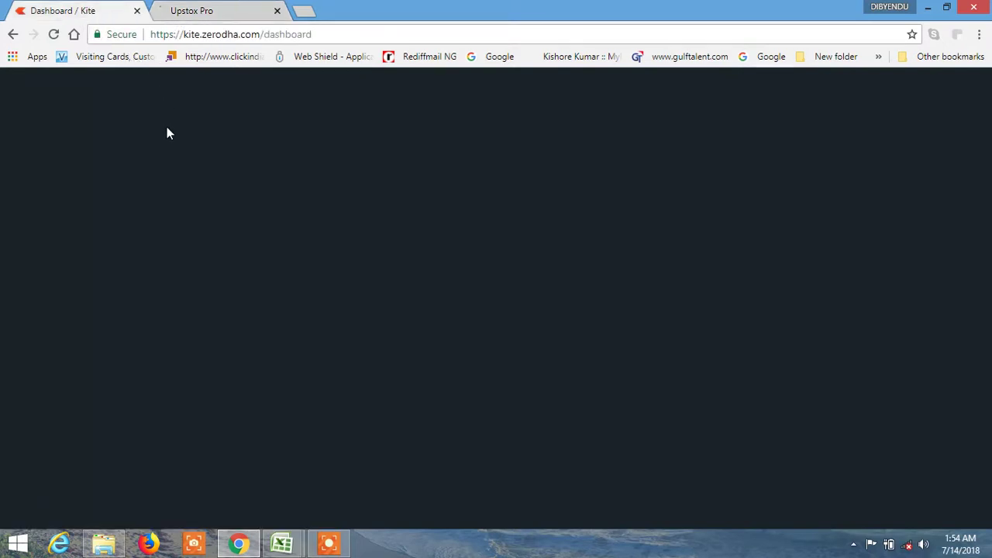
{"action": "double_click", "coordinate": [317, 35]}
{"action": "double_click", "coordinate": [317, 35]}
{"action": "double_click", "coordinate": [317, 35]}
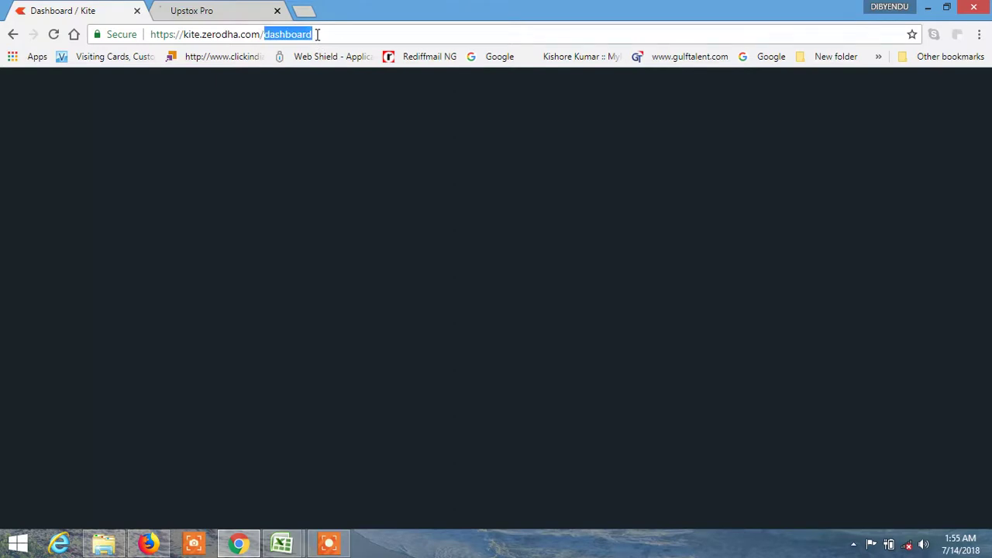
{"action": "triple_click", "coordinate": [315, 33]}
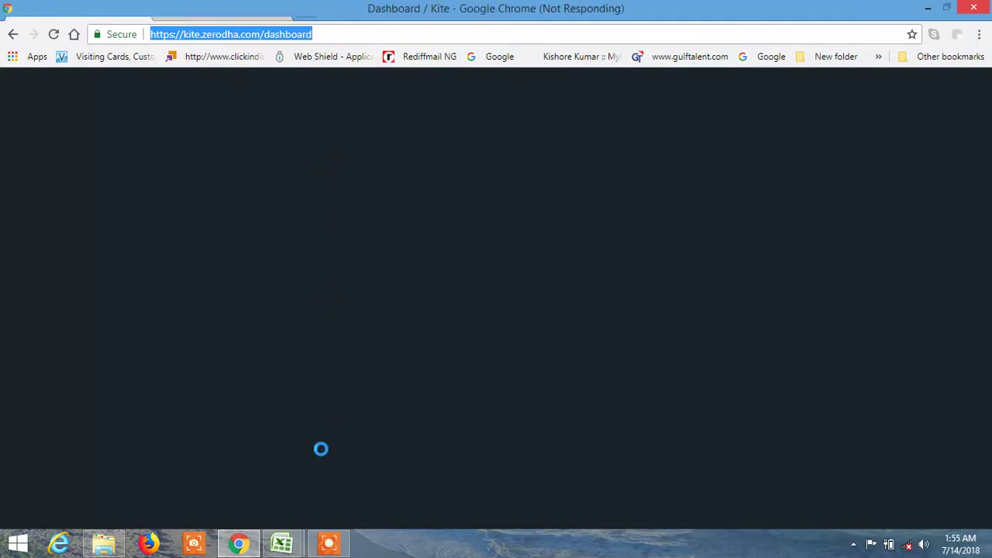
- Switch back to the Buy Sell Signal cum Screener workbook in Excel
{"action": "mouse_move", "coordinate": [281, 542]}
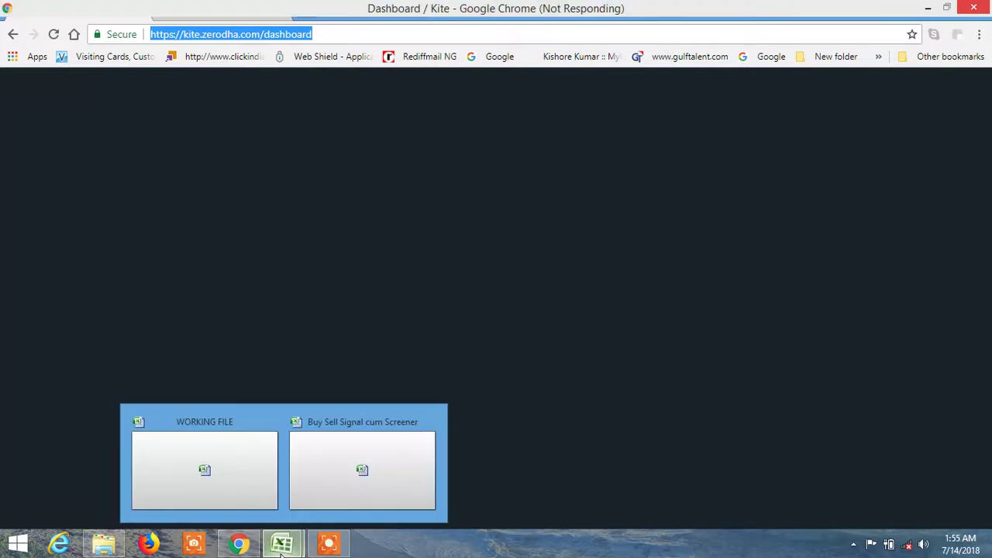
{"action": "left_click", "coordinate": [356, 471]}
{"action": "mouse_move", "coordinate": [285, 546]}
{"action": "left_click", "coordinate": [378, 483]}
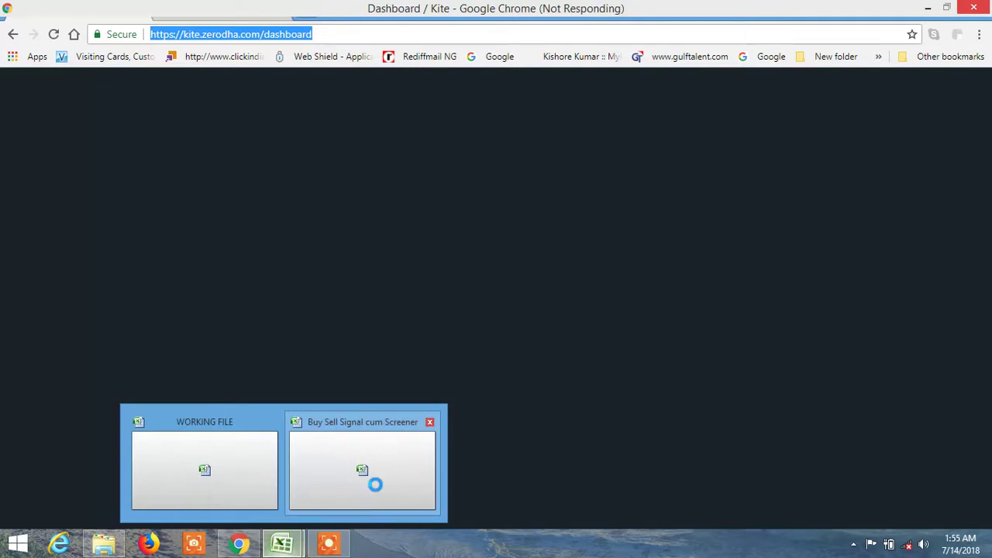
{"action": "left_click", "coordinate": [375, 484]}
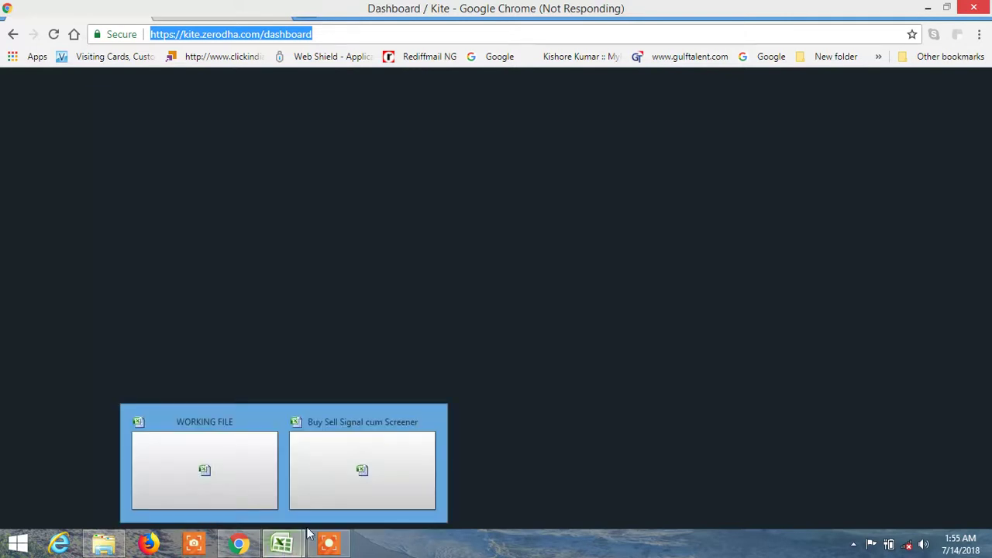
{"action": "left_click", "coordinate": [362, 468]}
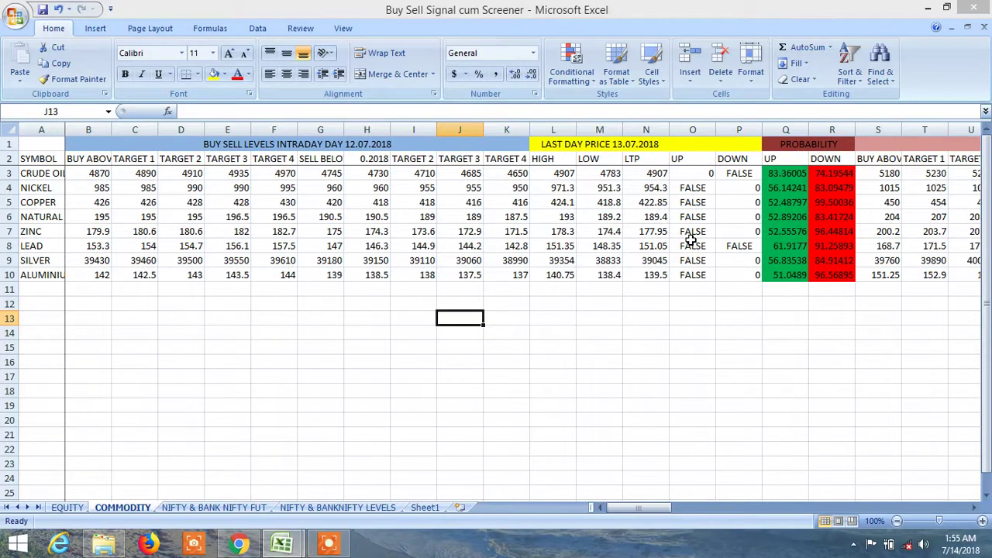
- Compare crude oil's last traded price and low with its buy-above, sell-below and first target levels
{"action": "left_click", "coordinate": [649, 230]}
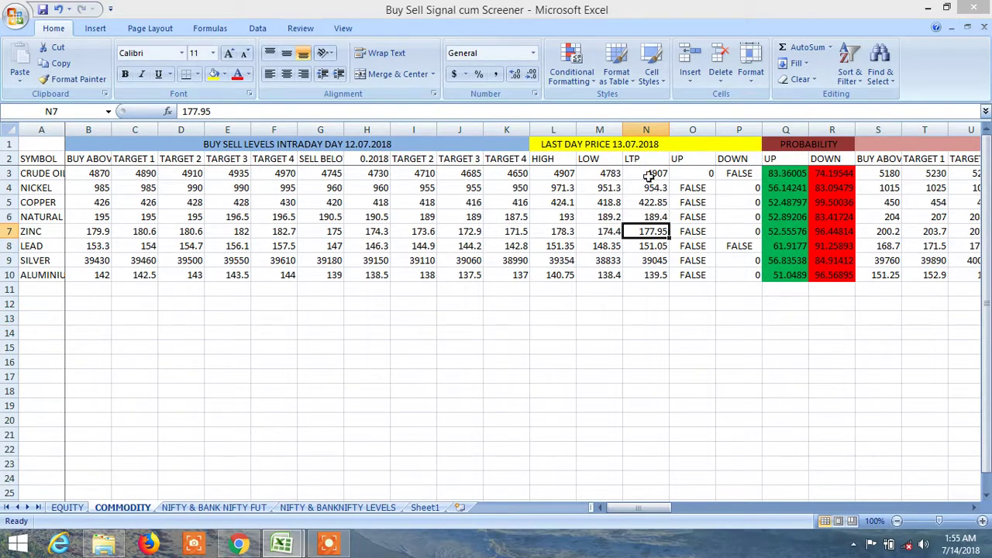
{"action": "left_click", "coordinate": [647, 175]}
{"action": "left_click", "coordinate": [602, 175]}
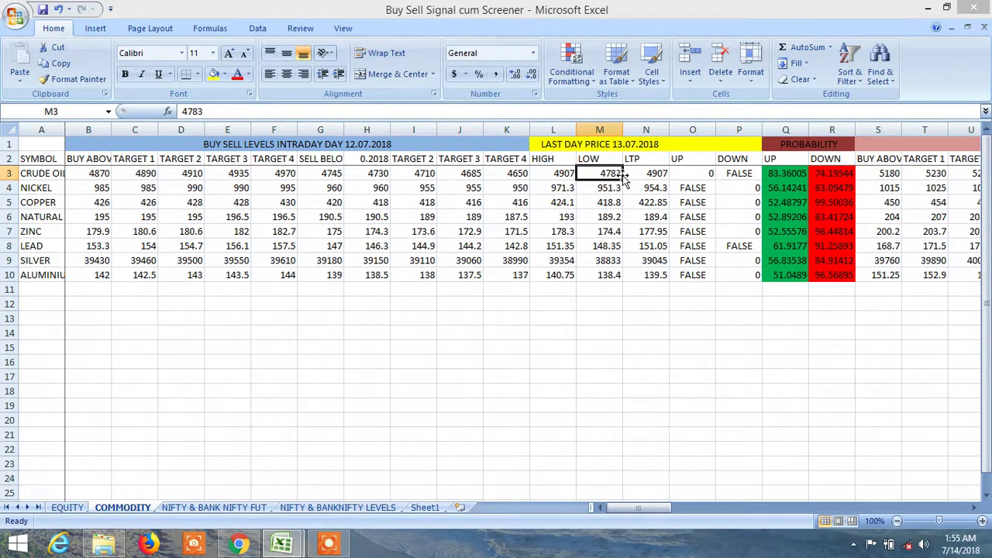
{"action": "left_click", "coordinate": [101, 174]}
{"action": "left_click", "coordinate": [145, 175]}
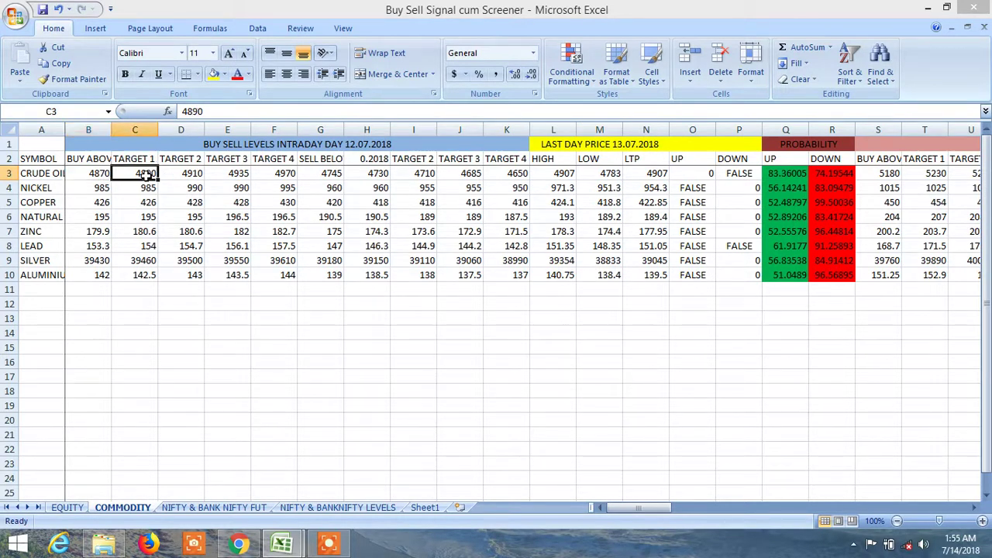
{"action": "left_click", "coordinate": [324, 178]}
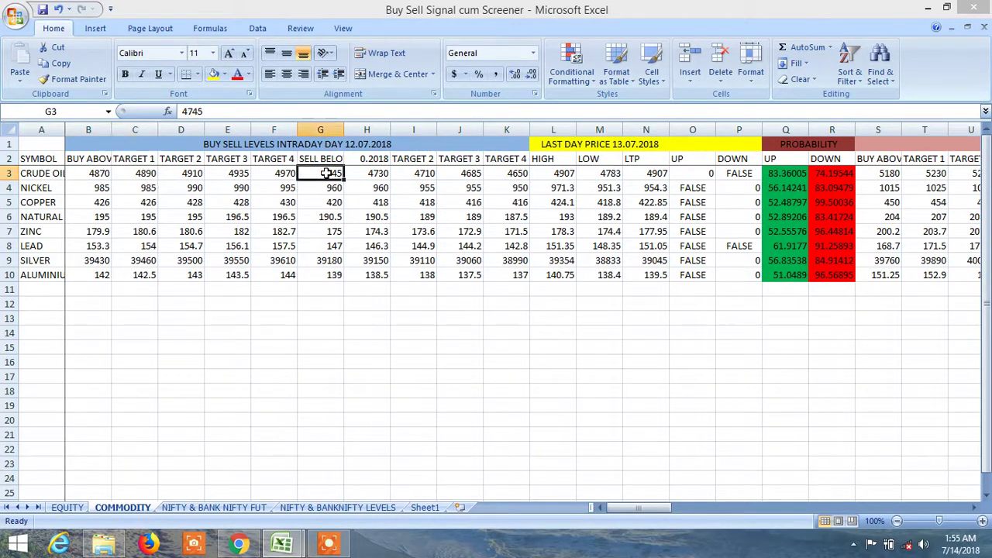
{"action": "left_click", "coordinate": [376, 174]}
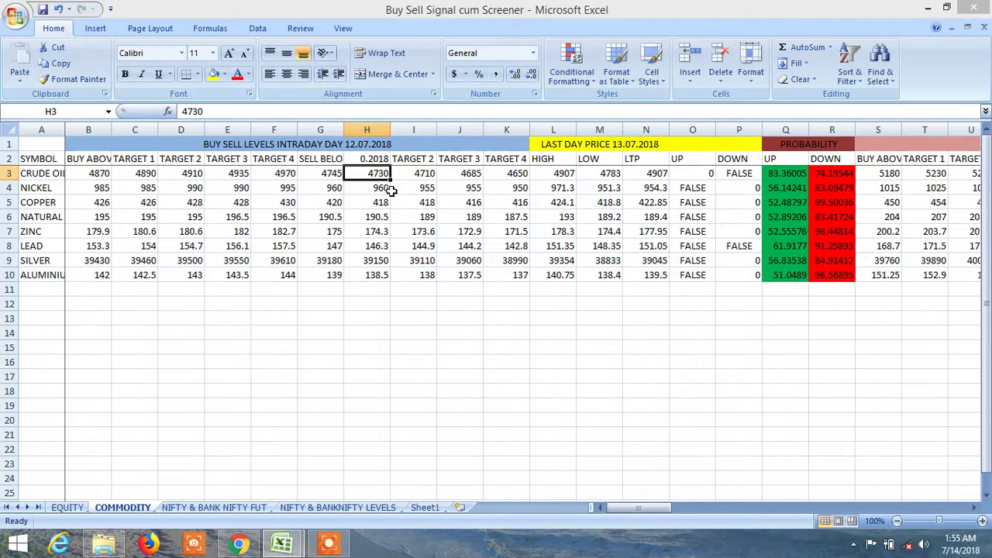
{"action": "left_click", "coordinate": [326, 178]}
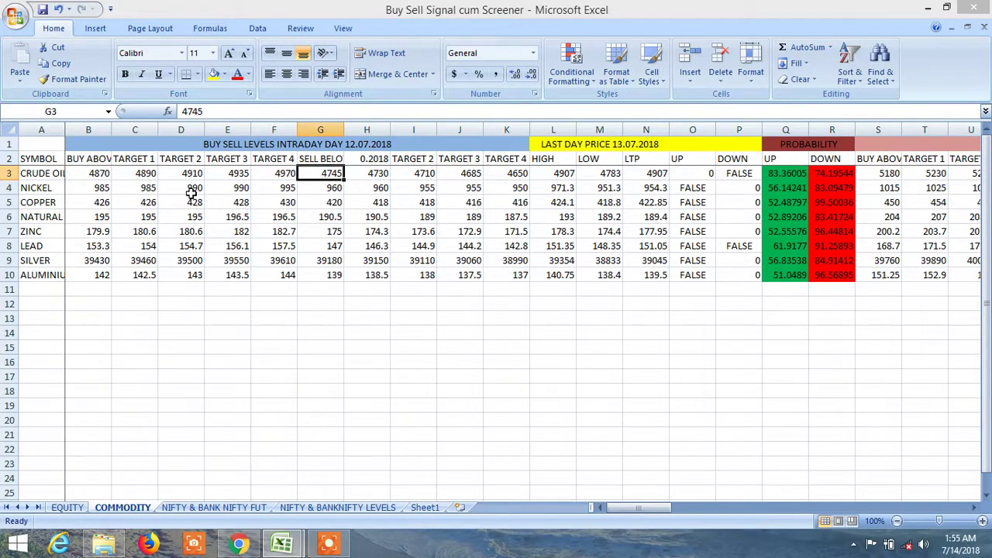
{"action": "left_click", "coordinate": [137, 172]}
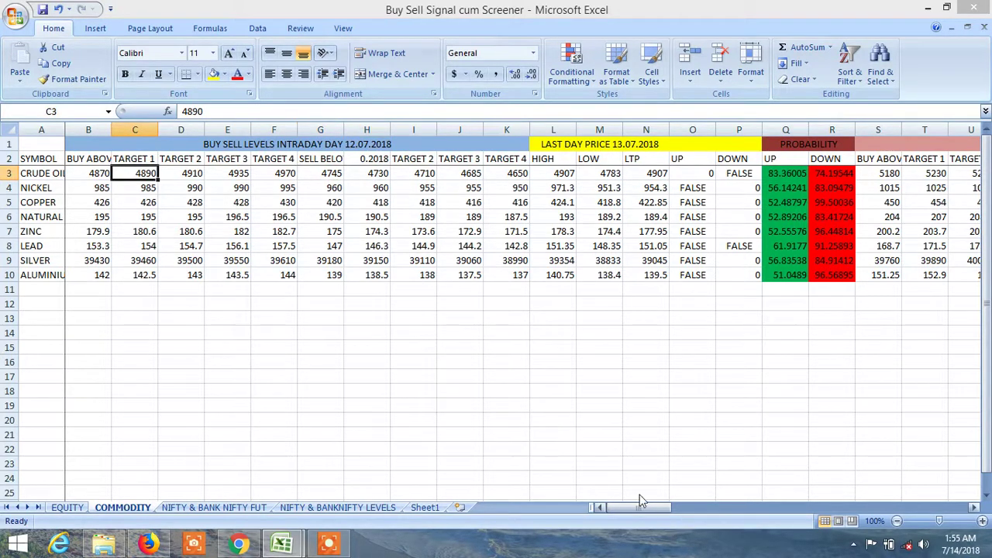
- Examine the pivot point column in the moving averages and pivot point section of the EQUITY sheet
{"action": "left_click", "coordinate": [77, 510]}
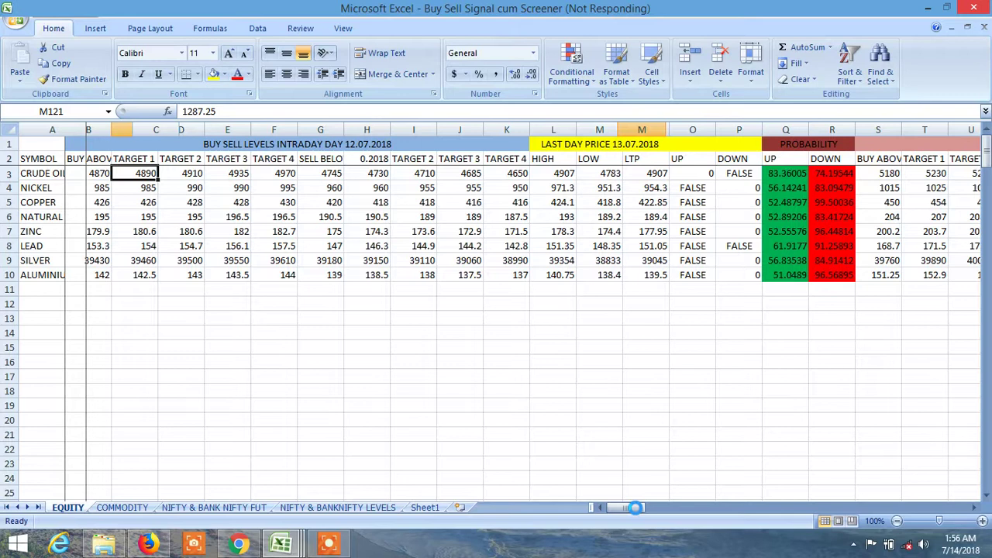
{"action": "left_click_drag", "start_coordinate": [630, 509], "coordinate": [872, 511]}
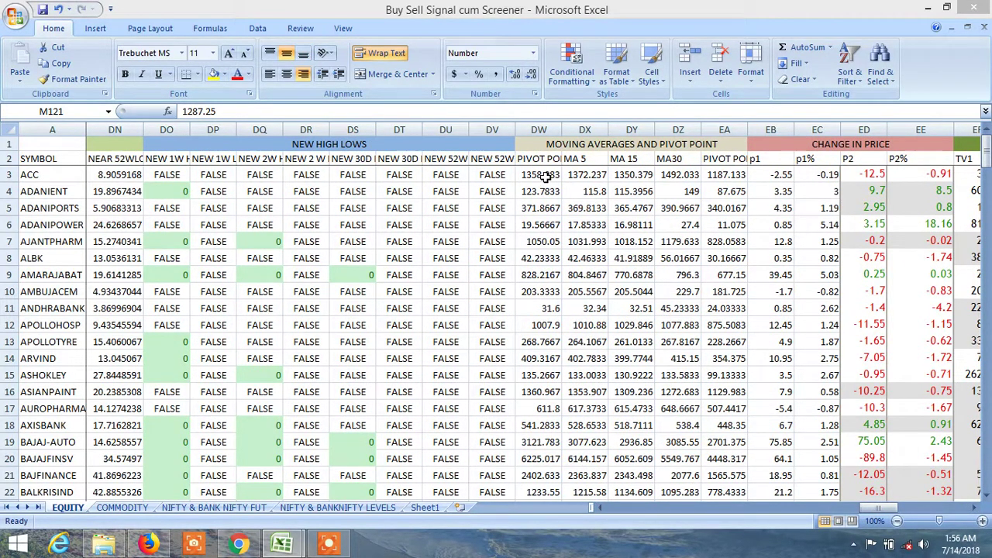
{"action": "left_click", "coordinate": [547, 175]}
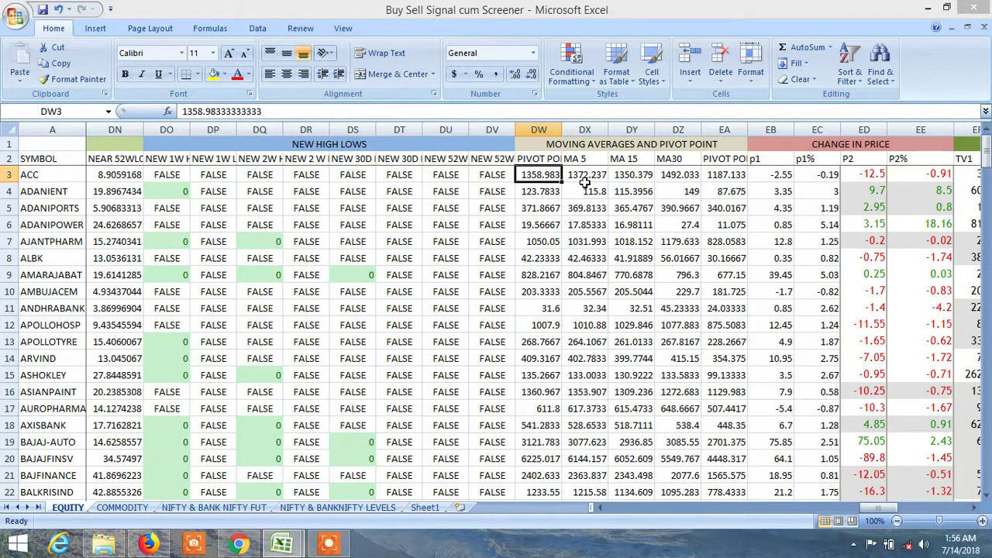
{"action": "left_click_drag", "start_coordinate": [538, 223], "coordinate": [539, 208]}
{"action": "left_click", "coordinate": [541, 177]}
- Review the MA 5, MA 15, MA30 and 52-week pivot point columns of the EQUITY sheet
{"action": "left_click", "coordinate": [585, 176]}
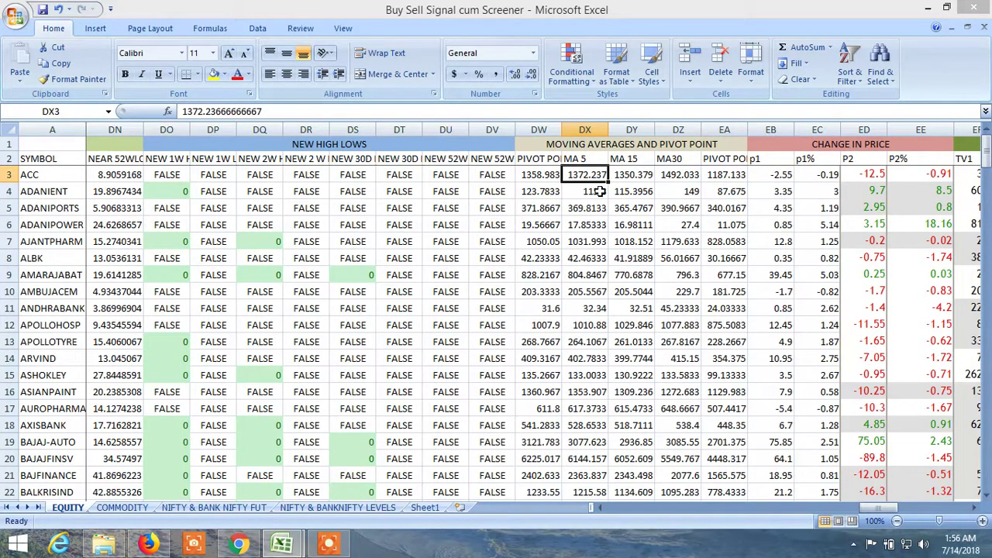
{"action": "left_click", "coordinate": [602, 262]}
{"action": "left_click_drag", "start_coordinate": [602, 262], "coordinate": [586, 242]}
{"action": "left_click", "coordinate": [581, 172]}
{"action": "left_click", "coordinate": [586, 160]}
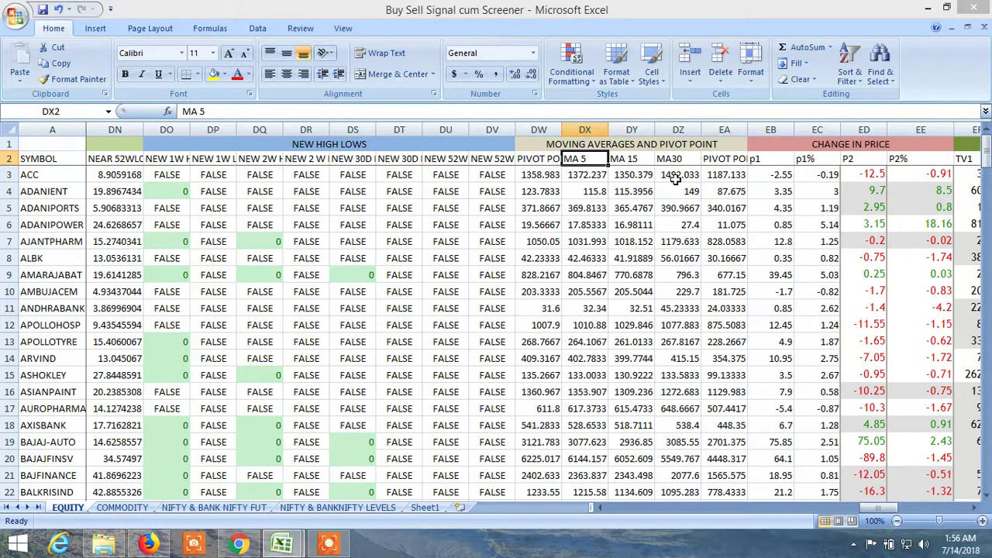
{"action": "left_click", "coordinate": [639, 160]}
{"action": "left_click", "coordinate": [663, 159]}
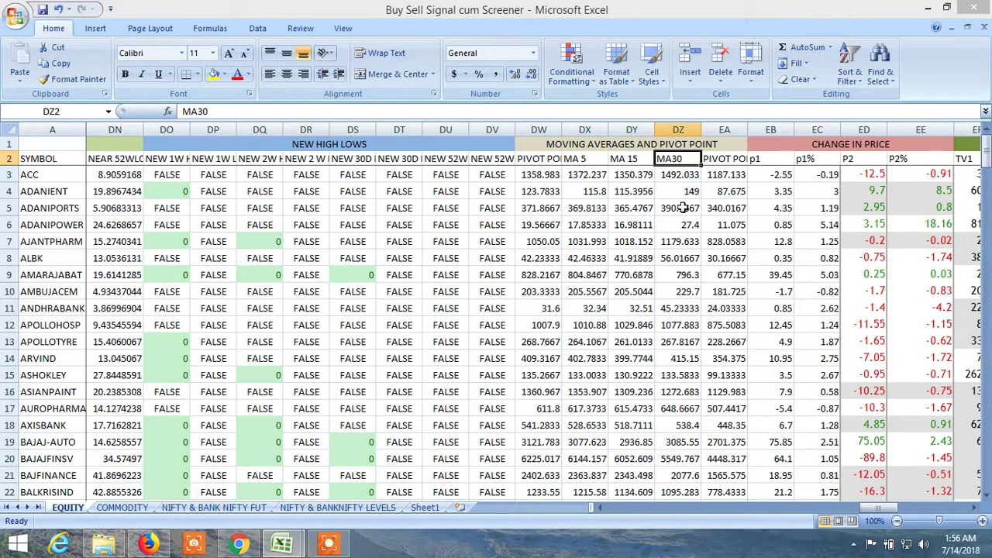
{"action": "left_click", "coordinate": [718, 159]}
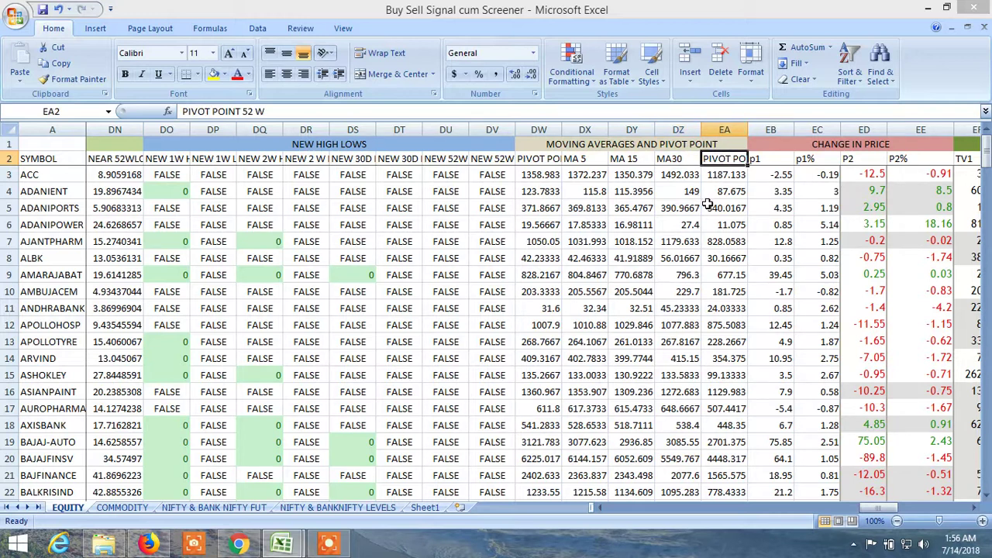
- Review the COMMODITY sheet's columns through the near high lows, moving averages and previous range breakout sections
{"action": "left_click", "coordinate": [136, 509]}
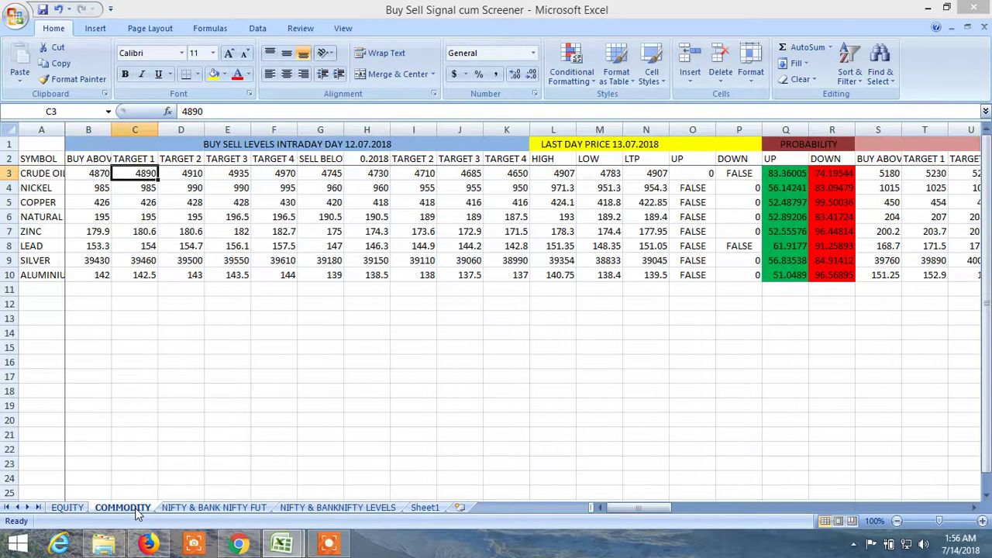
{"action": "left_click_drag", "start_coordinate": [623, 507], "coordinate": [903, 480]}
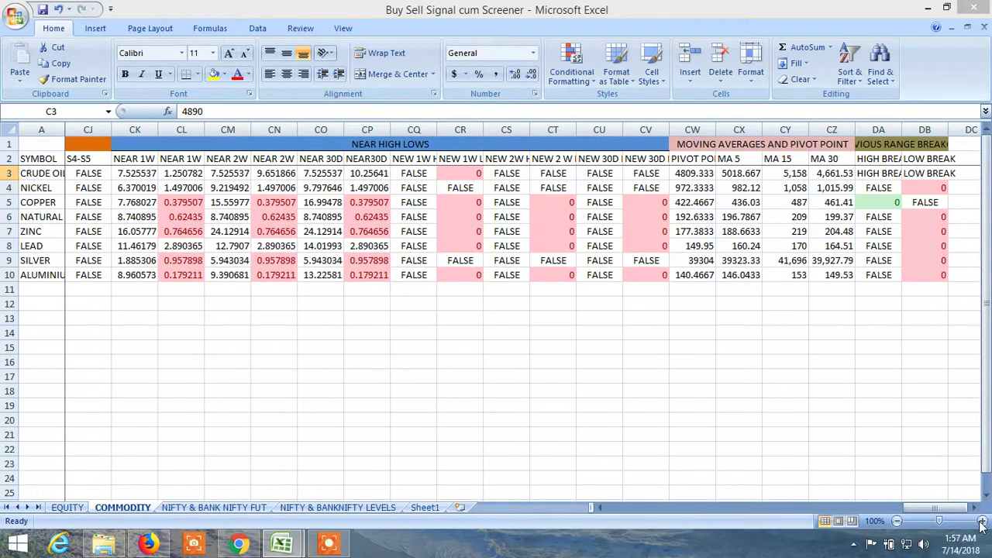
{"action": "left_click_drag", "start_coordinate": [925, 508], "coordinate": [605, 523]}
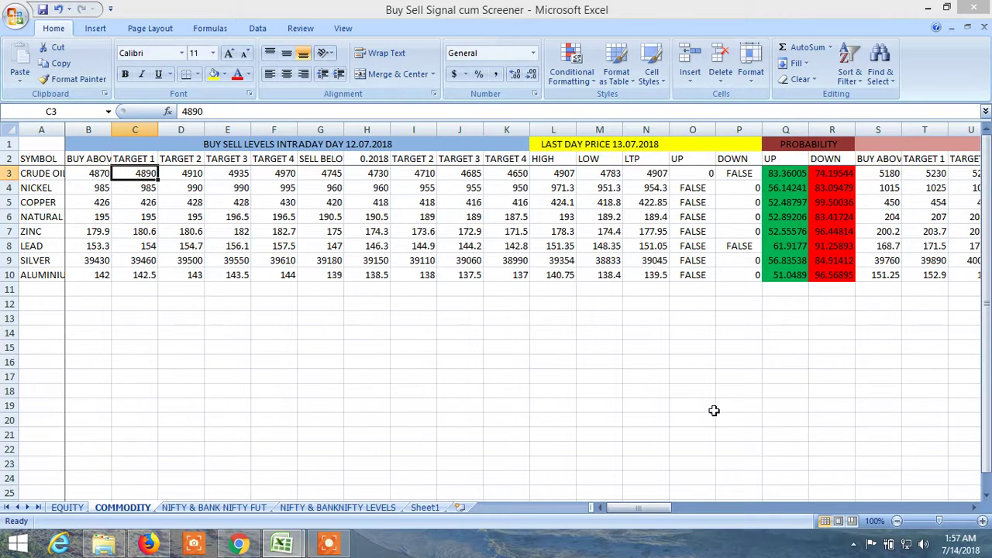
- Inspect the UP signal formulas for crude oil and zinc in the COMMODITY sheet
{"action": "left_click", "coordinate": [685, 174]}
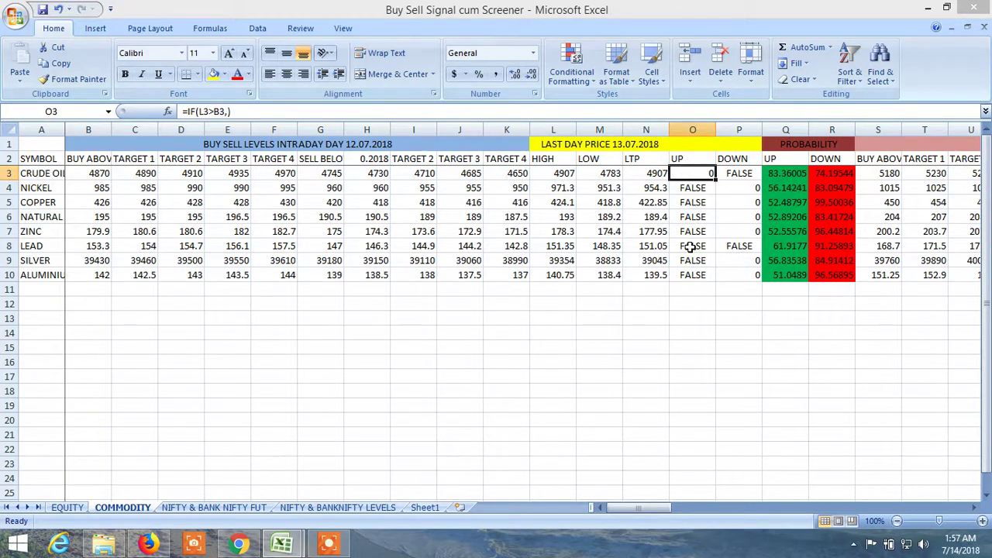
{"action": "mouse_move", "coordinate": [649, 507]}
{"action": "left_mouse_down"}
{"action": "mouse_move", "coordinate": [709, 511]}
{"action": "mouse_move", "coordinate": [637, 507]}
{"action": "left_mouse_up"}
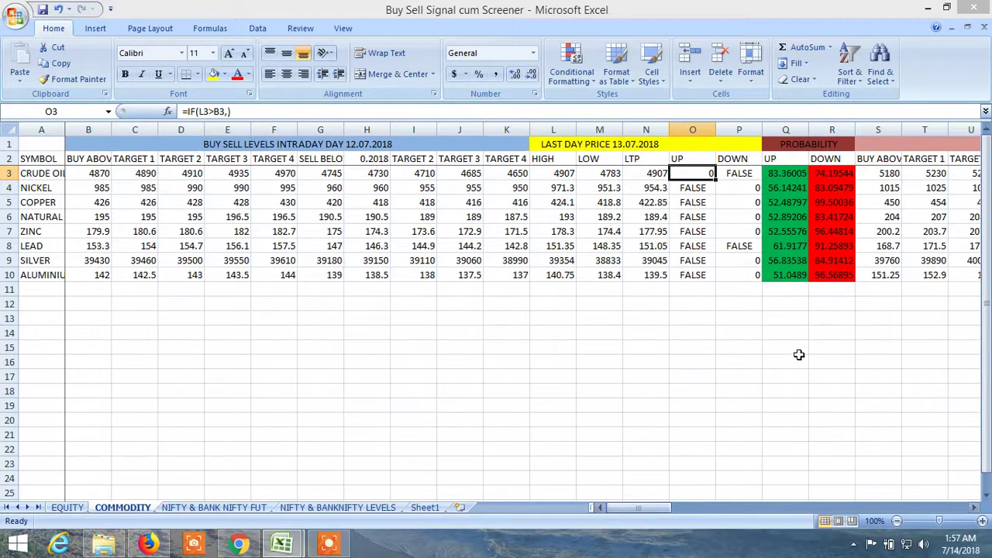
{"action": "left_click", "coordinate": [686, 233]}
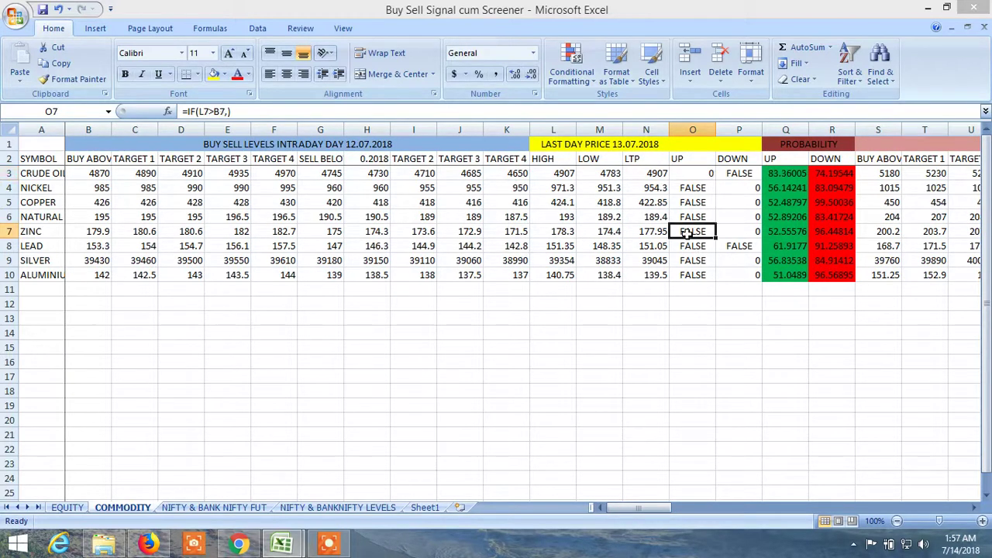
- Inspect the UP signal formulas for aluminium and crude oil in the COMMODITY sheet
{"action": "left_click", "coordinate": [692, 276]}
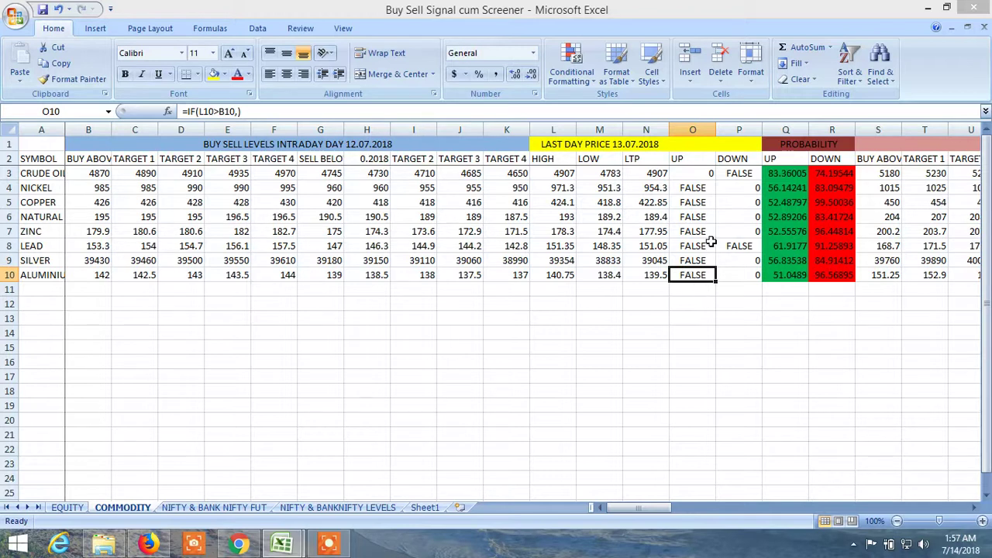
{"action": "left_click", "coordinate": [692, 175]}
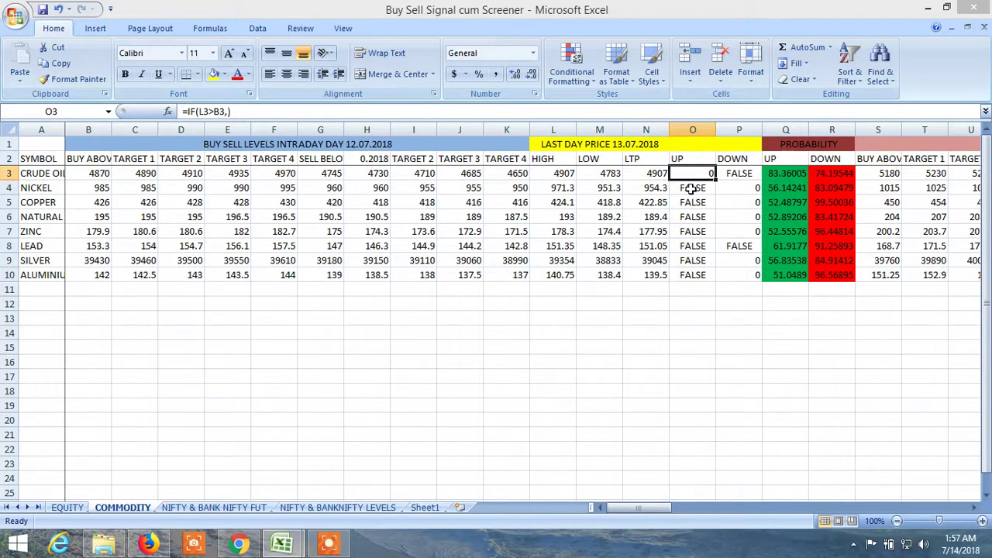
{"action": "left_click", "coordinate": [707, 329]}
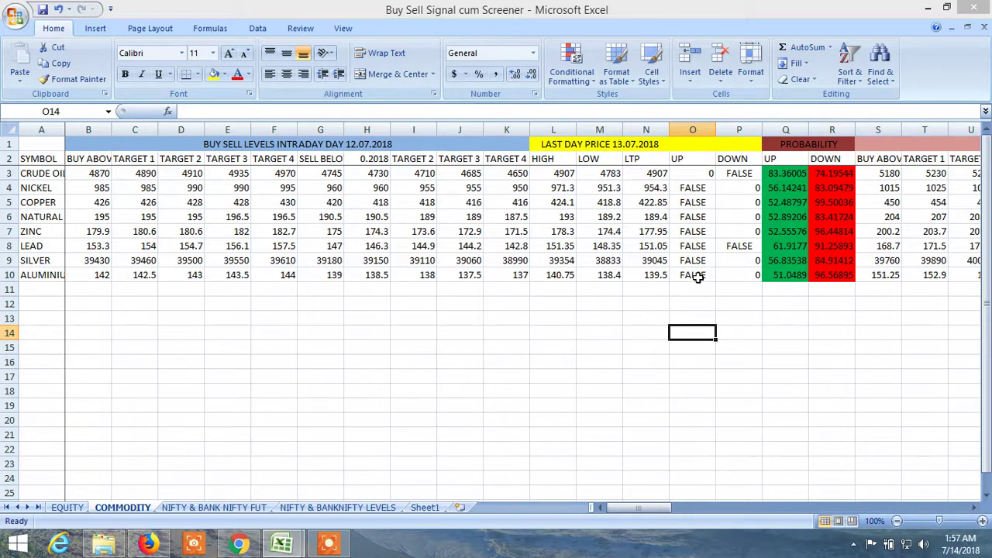
{"action": "left_click", "coordinate": [336, 546]}
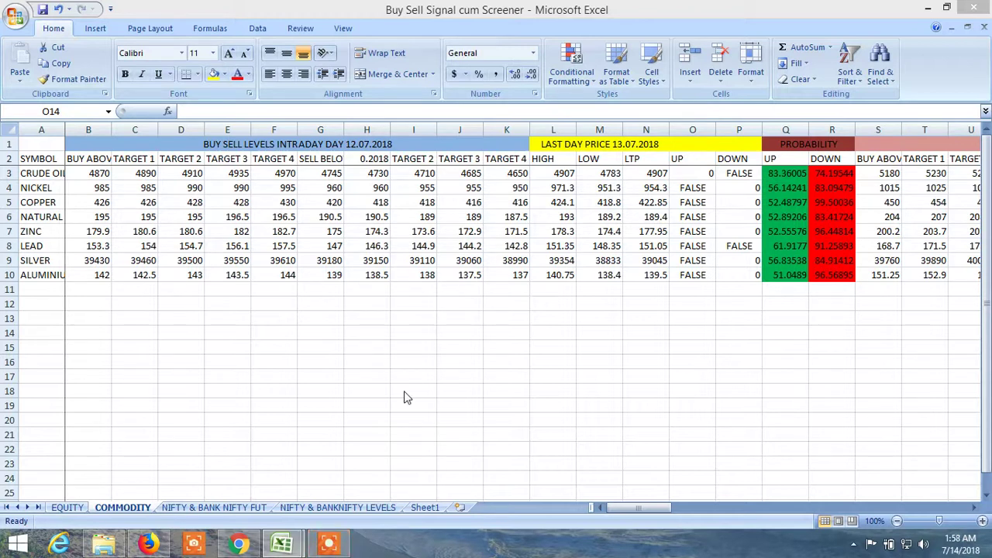
{"action": "left_click", "coordinate": [929, 9]}
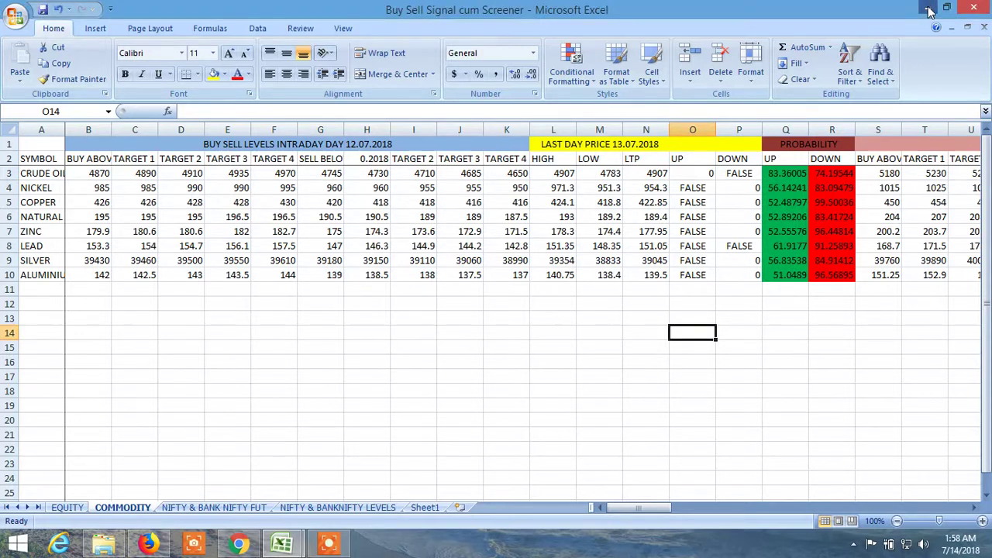
{"action": "left_click", "coordinate": [929, 9]}
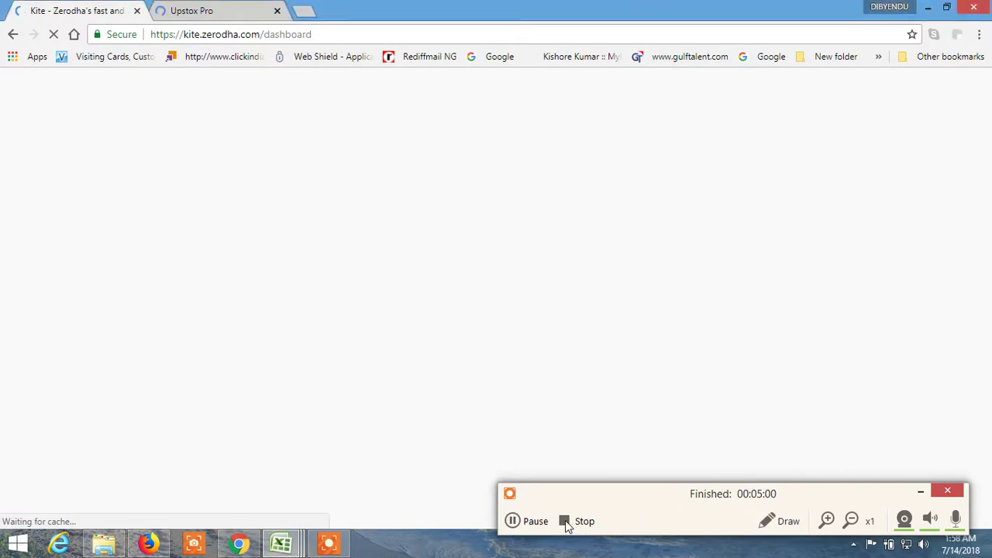
{"action": "left_click", "coordinate": [567, 521]}
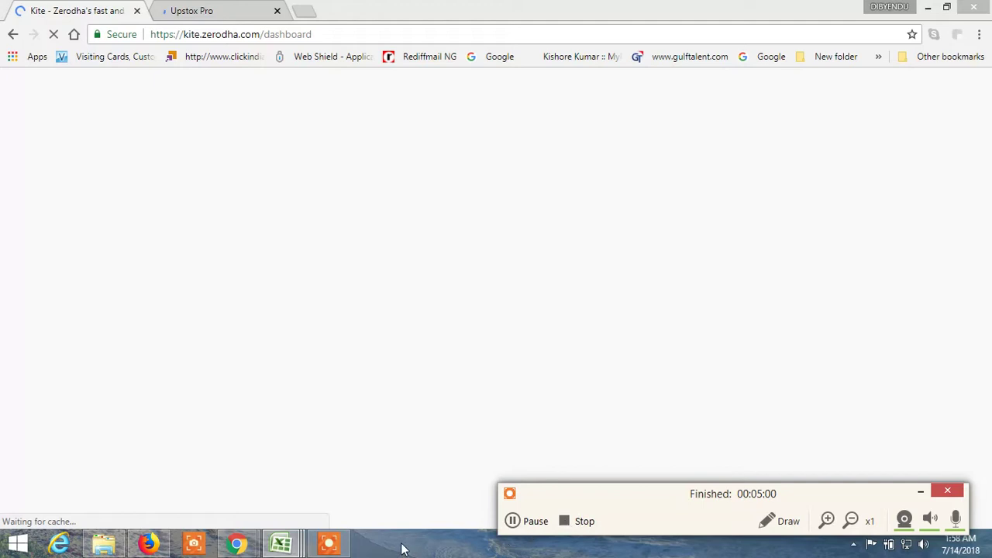
{"action": "left_click", "coordinate": [327, 546]}
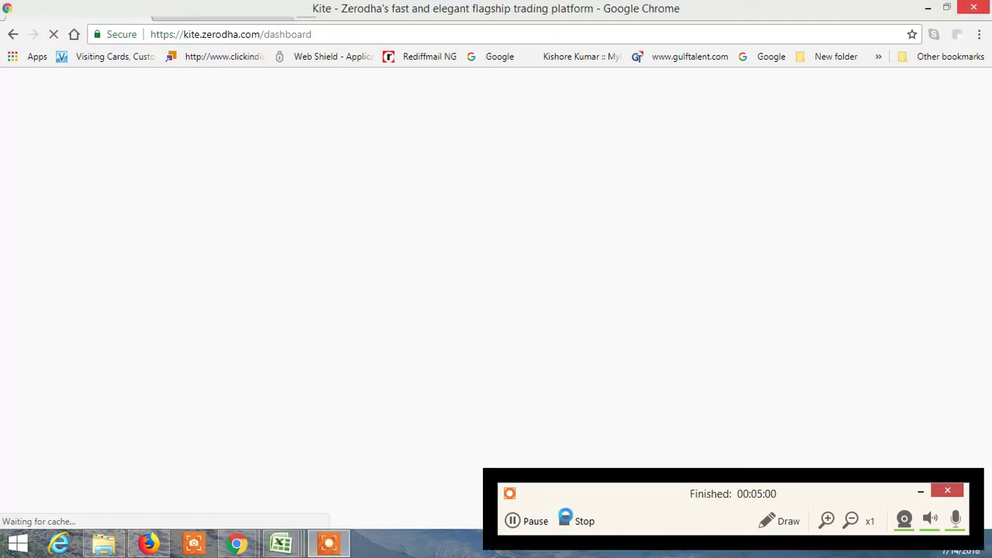